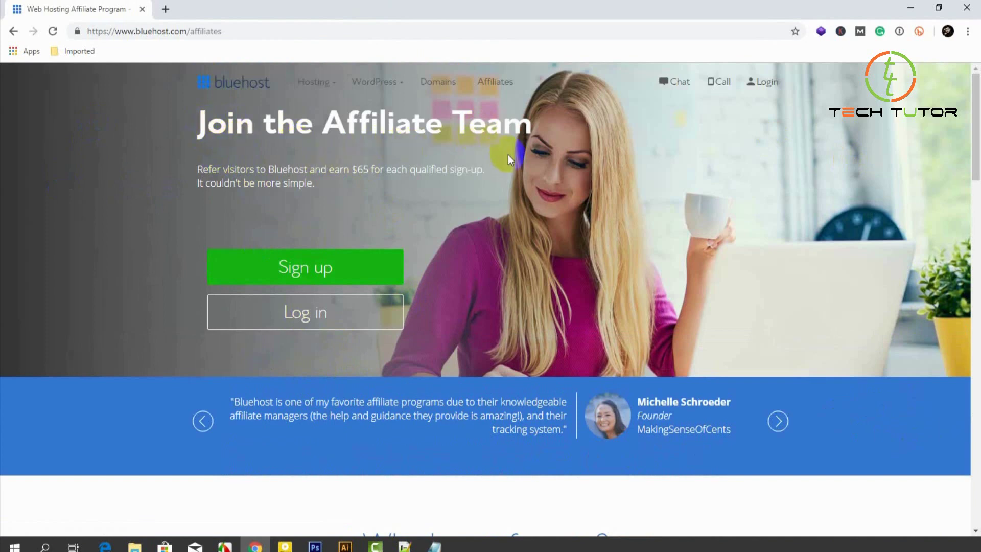
Review the Bluehost 'Join the Affiliate Team' page offering $65 per qualified sign-up.
left_click(63, 262)
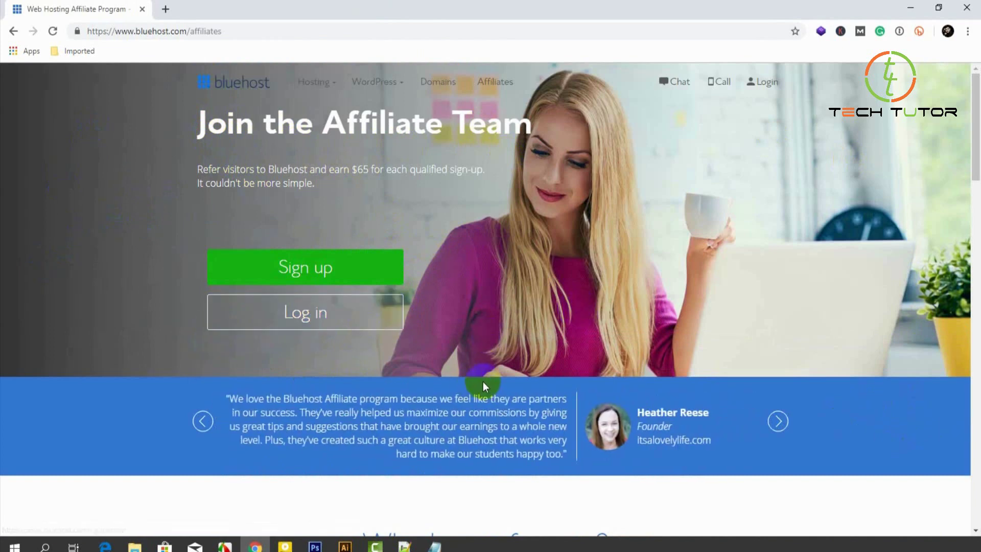
Open the Affiliate Signup form with the Sign up button on the affiliates page.
left_click(280, 276)
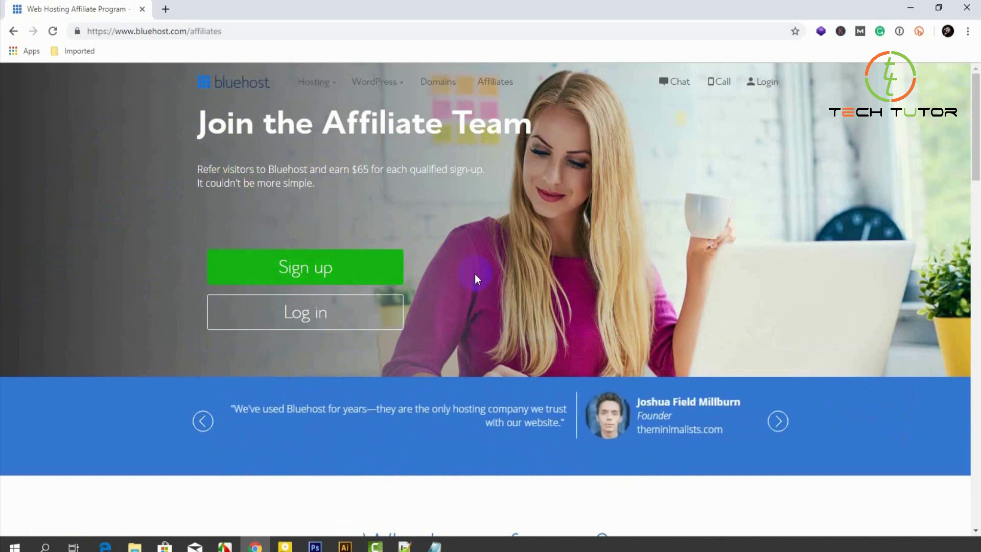
left_click(324, 276)
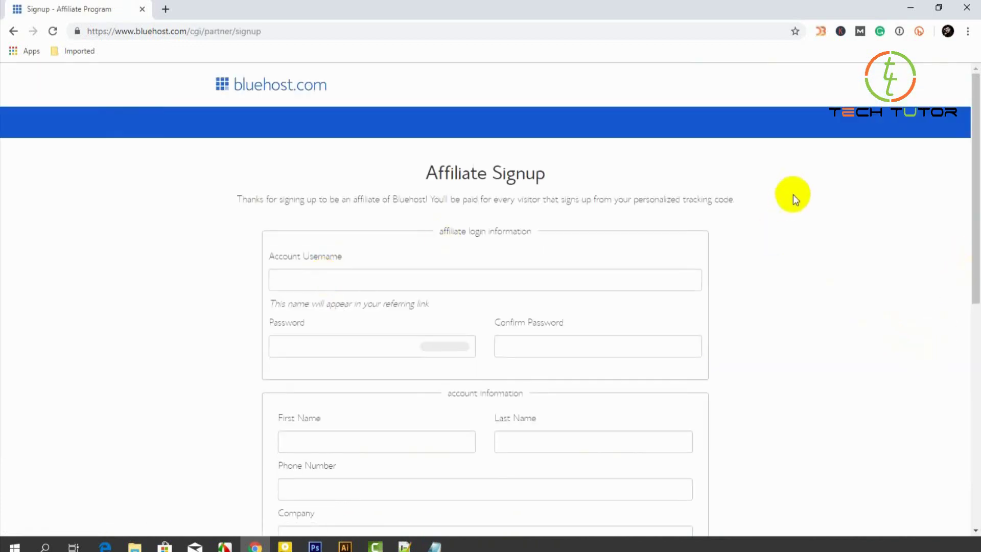
scroll(793, 194, "down", 9)
Paste a copied account username into the Account Username field.
scroll(813, 331, "up", 9)
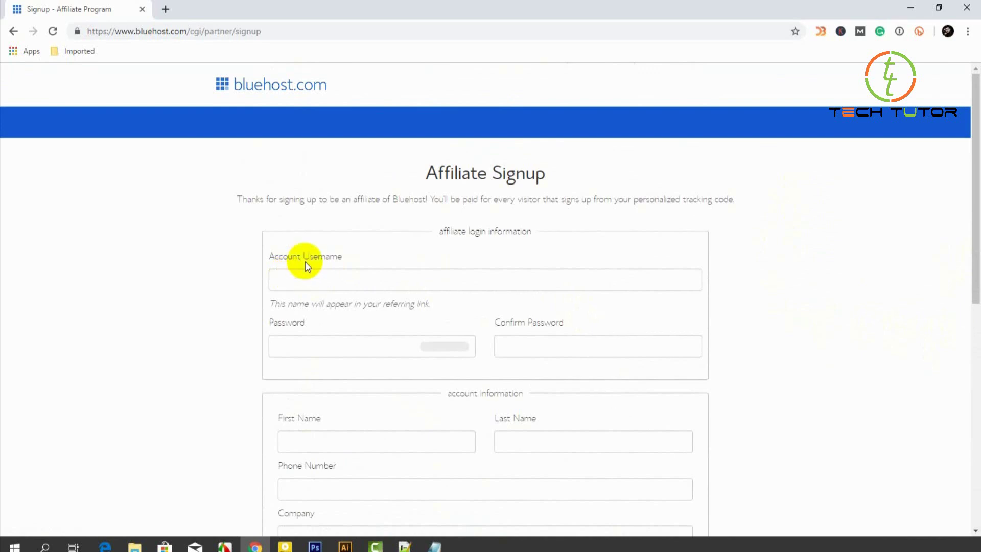
key("alt+Tab")
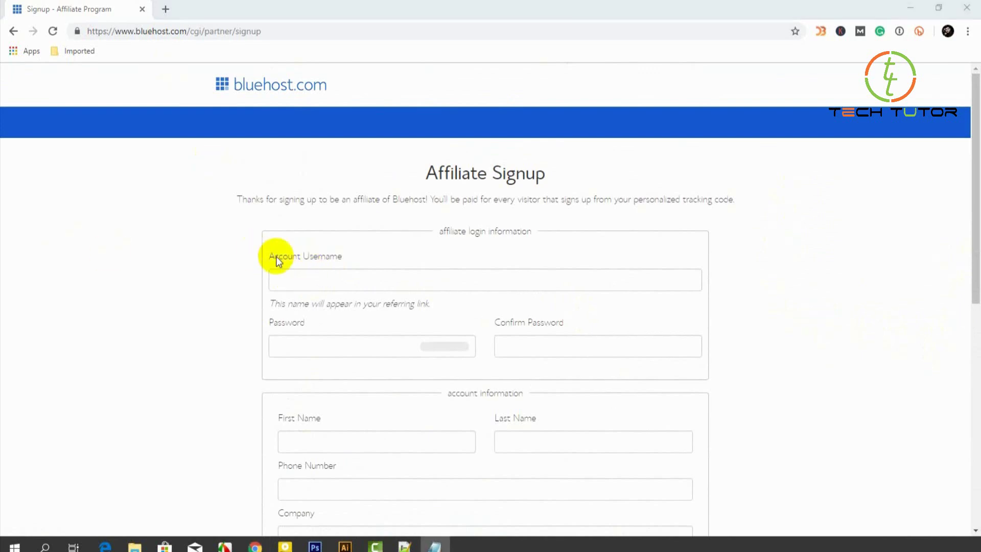
left_click(291, 283)
key("ctrl+v")
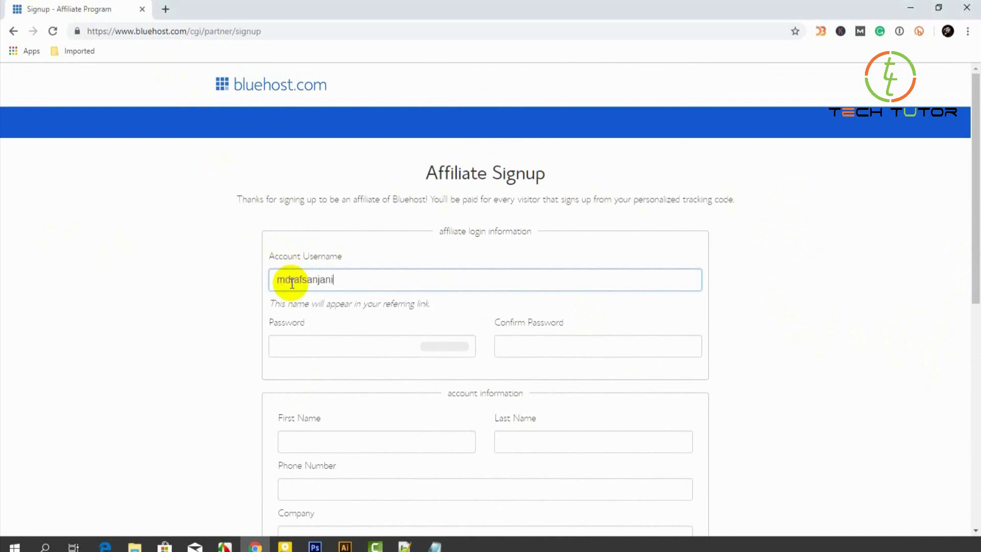
Enter the account password and its matching confirmation.
left_click(320, 346)
type("•••••••••••••••")
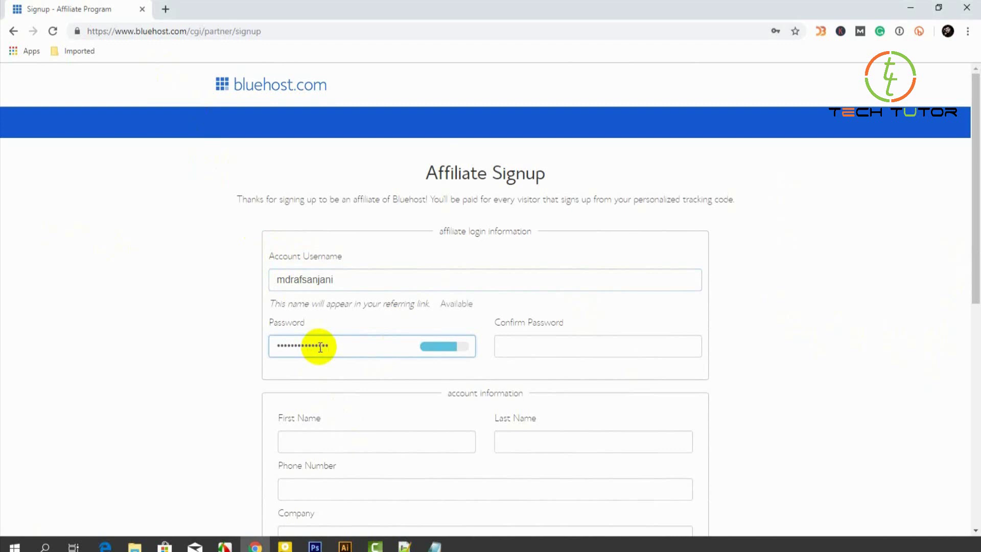
type("•")
left_click(582, 345)
type("••••••••••••••••")
left_click(839, 353)
scroll(833, 352, "down", 3)
left_click(331, 319)
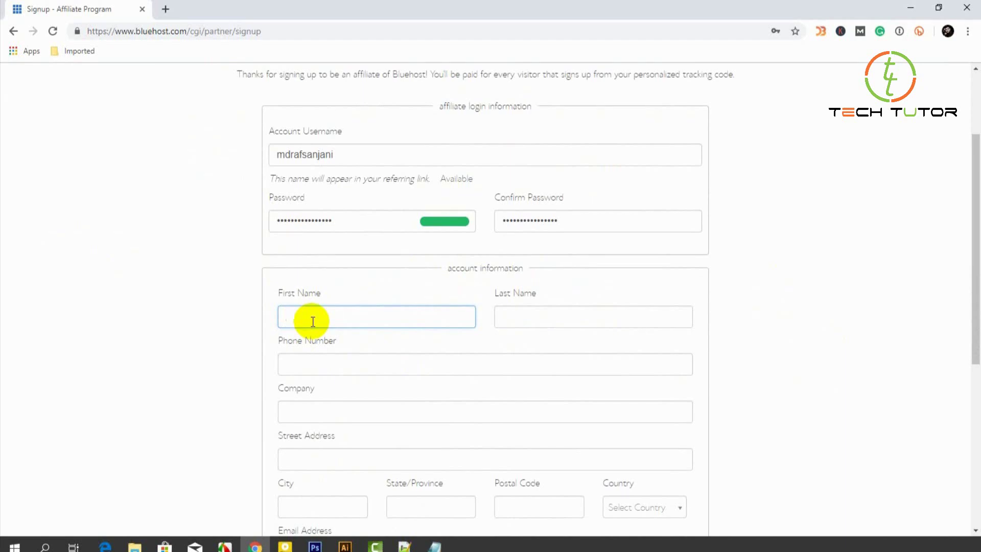
Enter the affiliate's first name and last name.
left_click(313, 321)
left_click(537, 316)
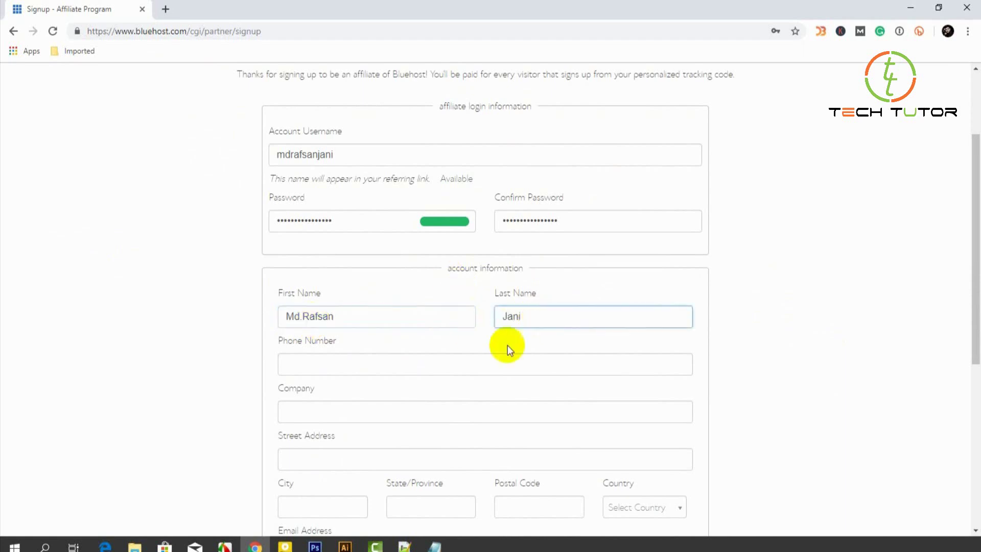
Fill in the phone number and the company name.
key("Tab")
scroll(526, 330, "down", 1)
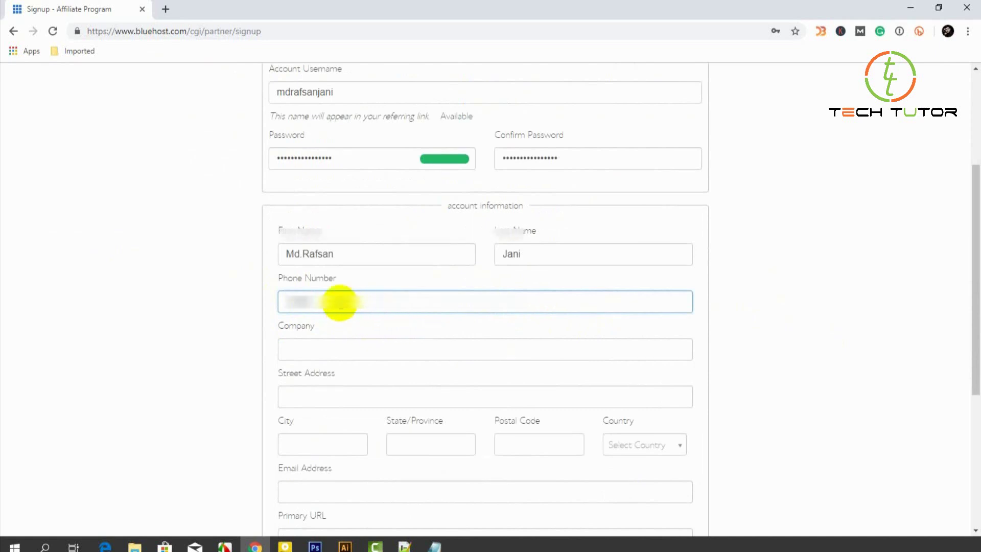
left_click(320, 348)
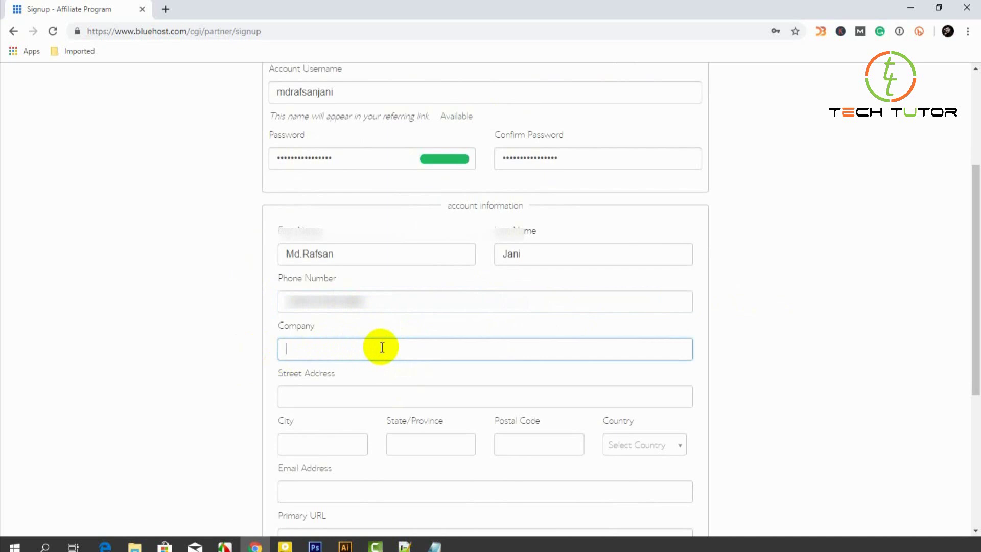
type("m")
key("BackSpace")
left_click(311, 396)
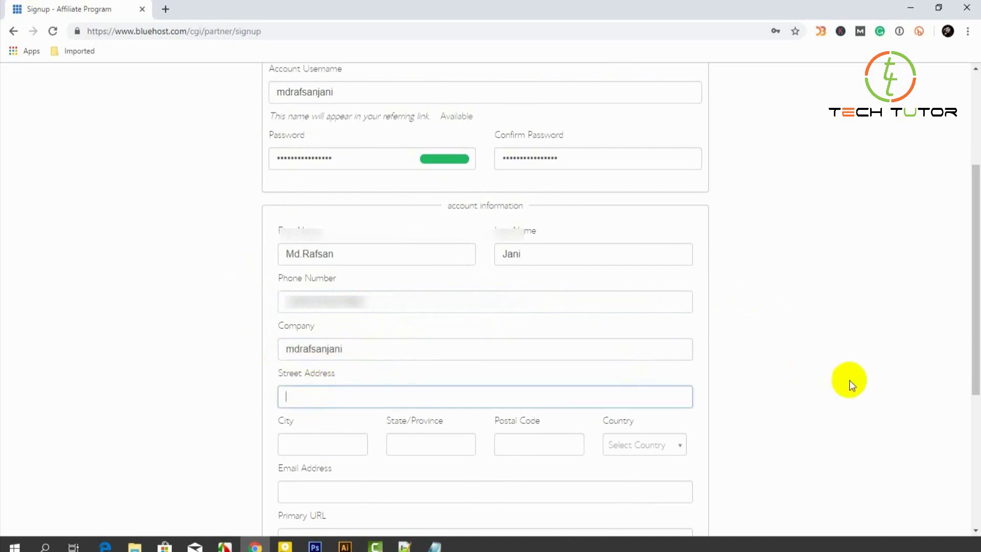
scroll(894, 381, "down", 1)
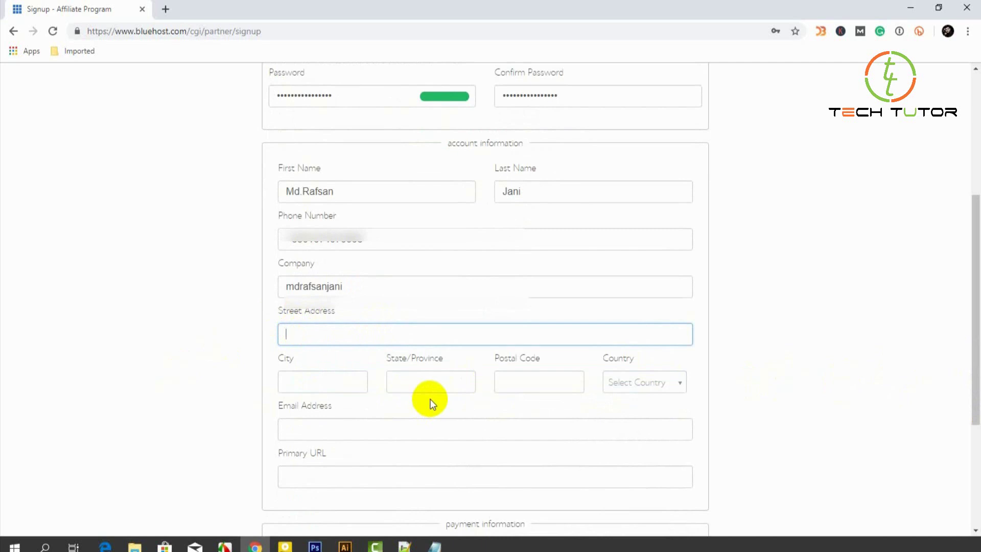
key("alt+Tab")
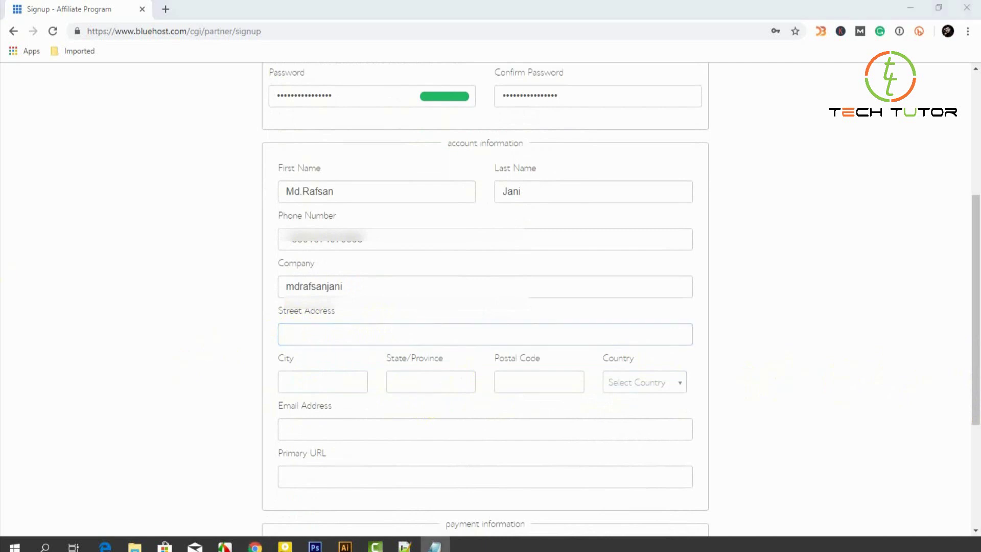
Paste the street address, city and state/province into the signup form.
right_click(402, 333)
left_click(444, 215)
left_click(326, 381)
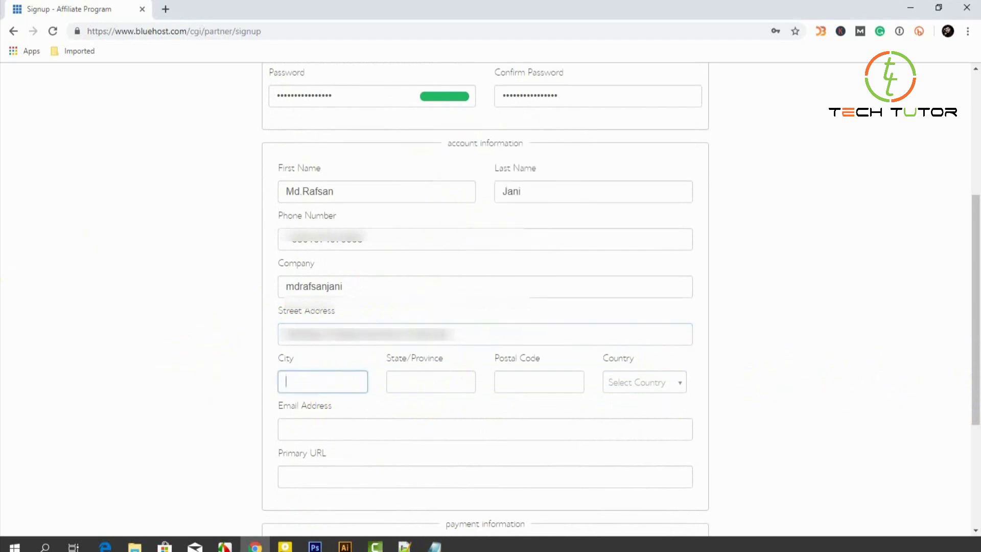
key("alt+Tab")
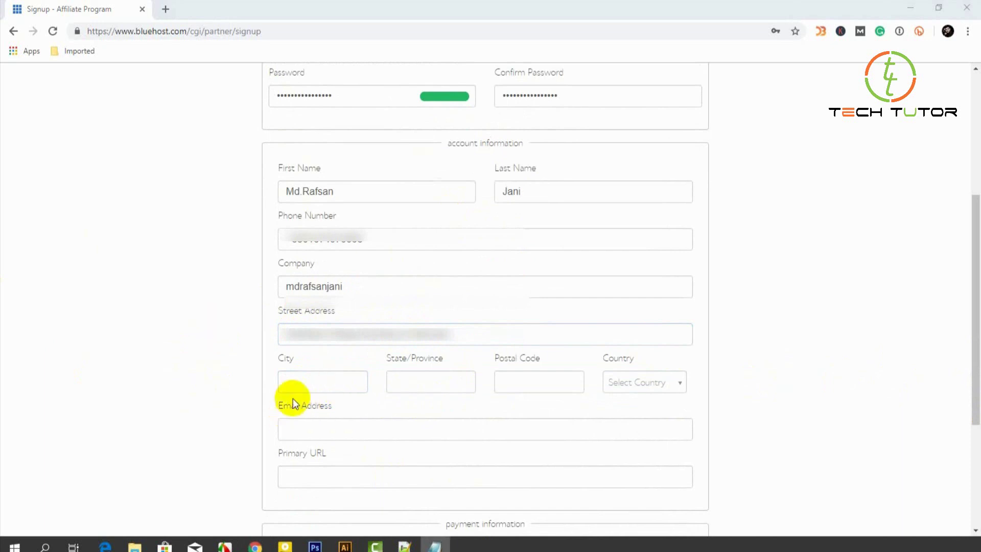
right_click(293, 382)
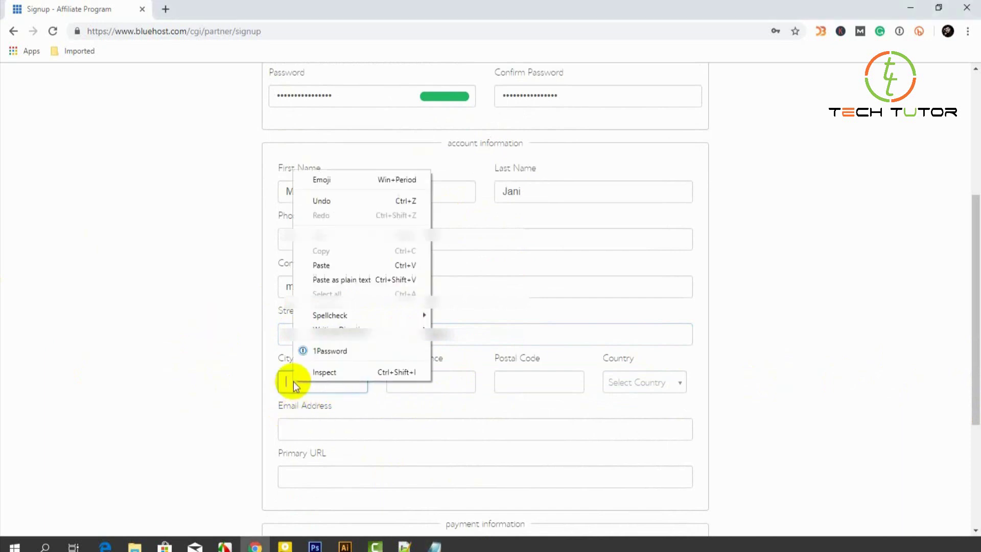
left_click(330, 265)
key("alt+Tab")
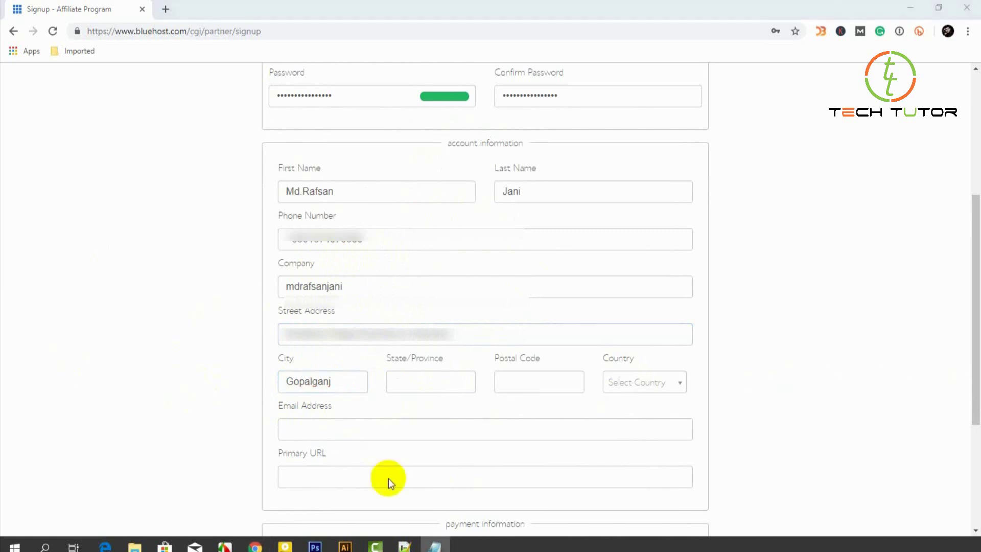
left_click(421, 389)
right_click(421, 389)
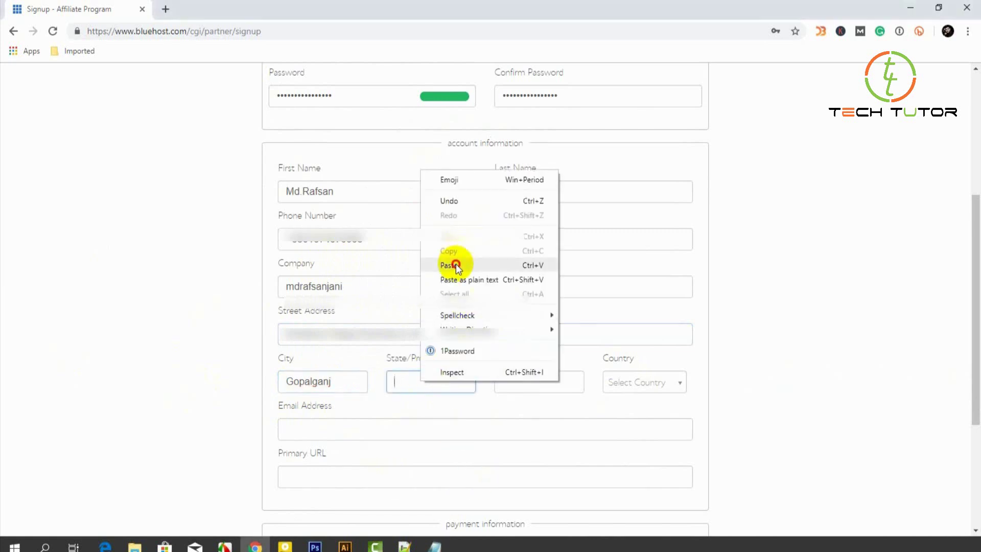
left_click(458, 267)
Enter the postal code and choose Bangladesh as the country.
key("alt+Tab")
left_click(520, 381)
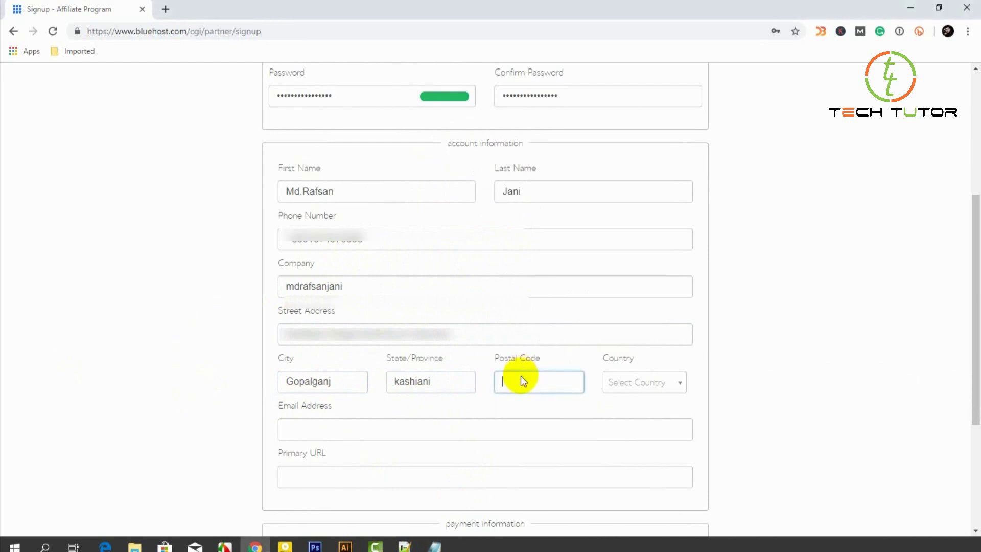
right_click(521, 378)
key("Escape")
type("8130")
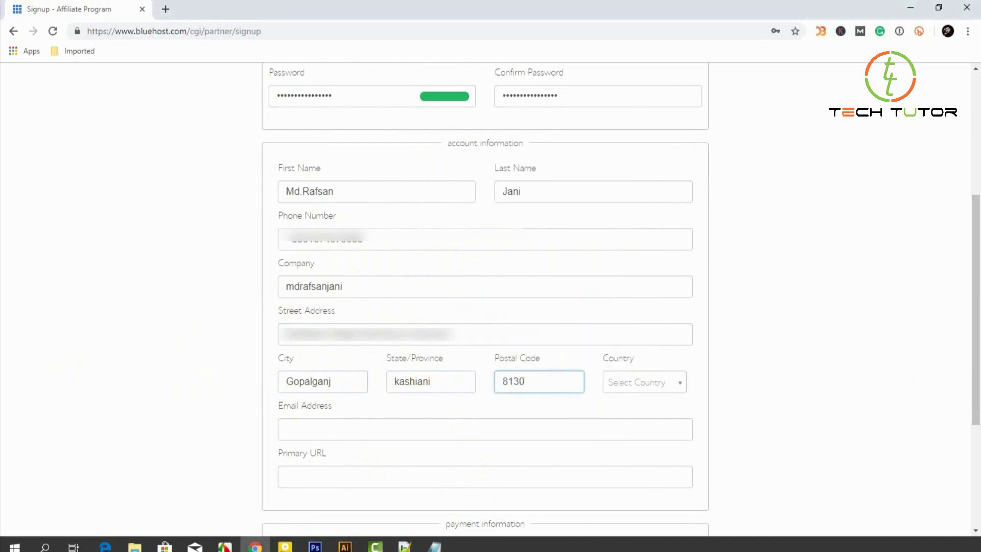
left_click(653, 385)
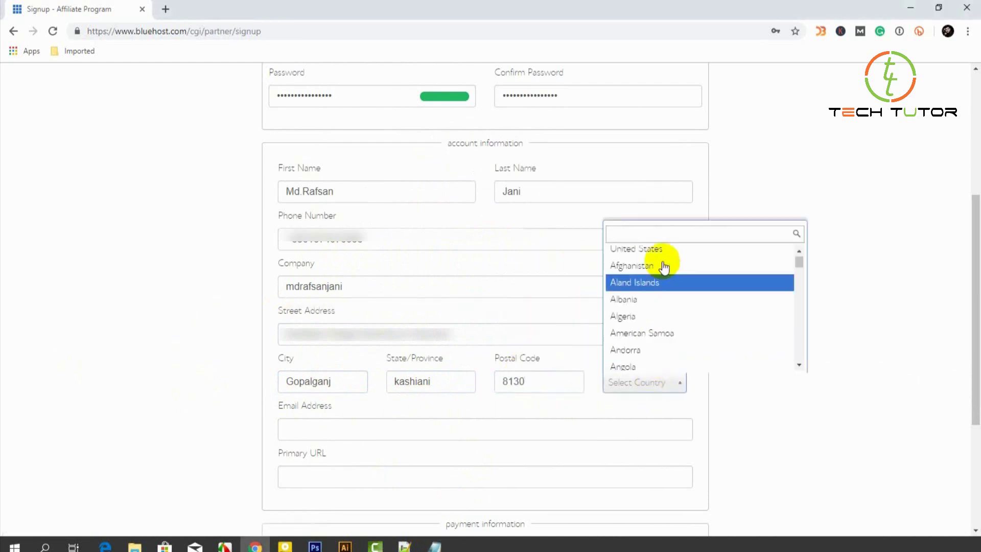
type("ba")
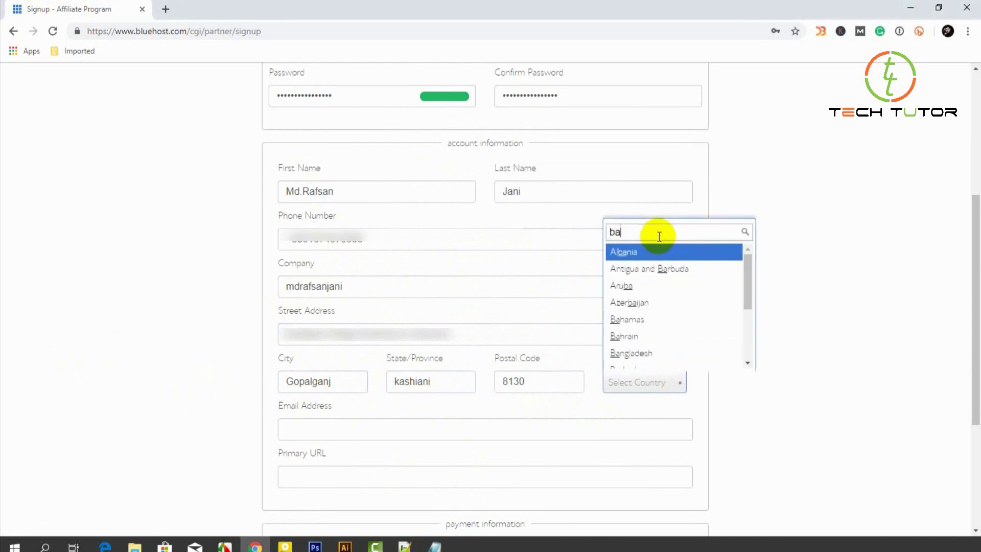
type("ng")
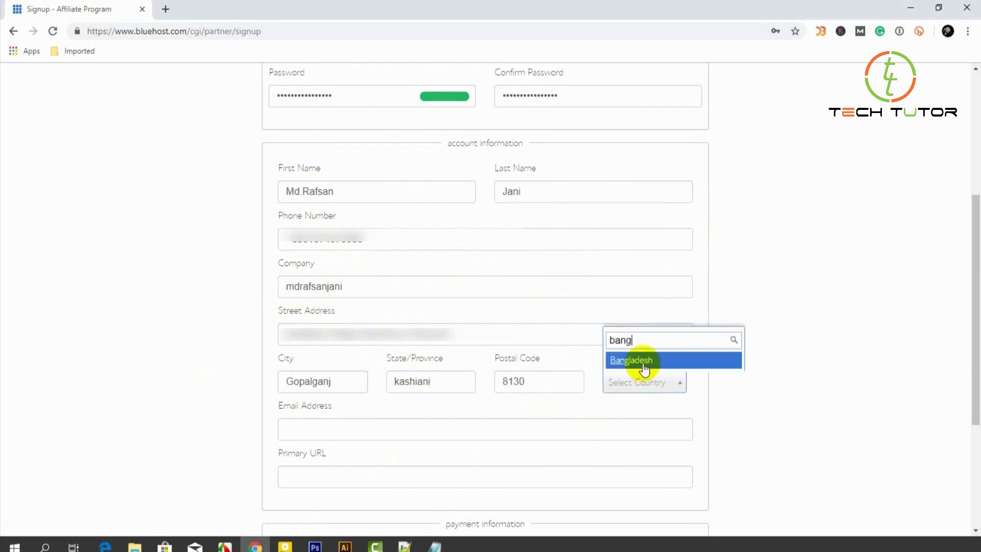
left_click(645, 361)
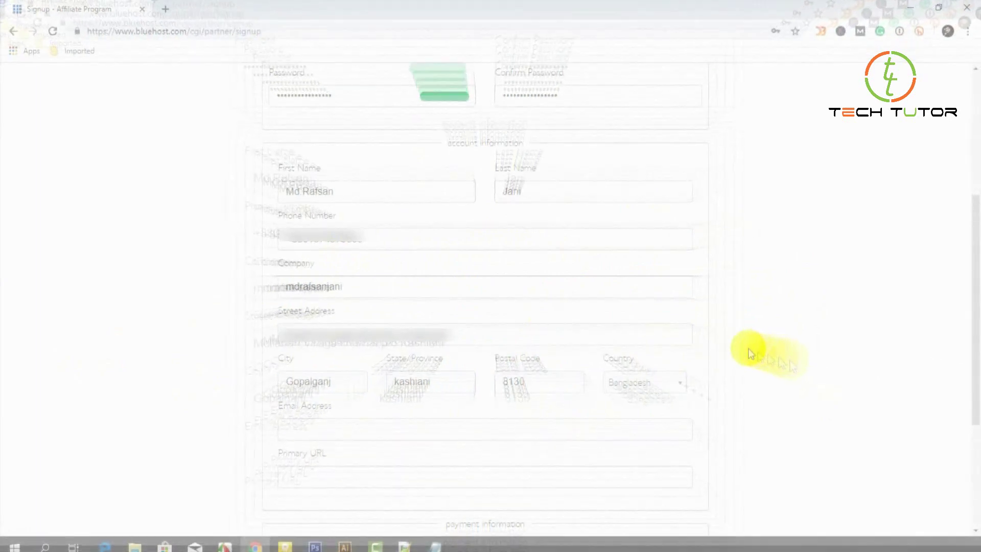
Paste the copied email address into the Email Address field.
scroll(736, 381, "down", 2)
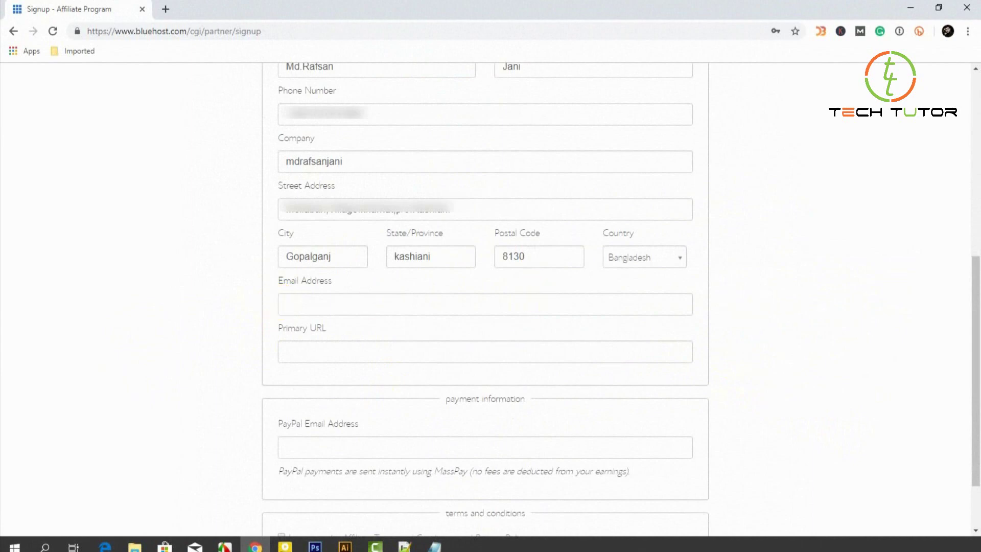
key("alt+Tab")
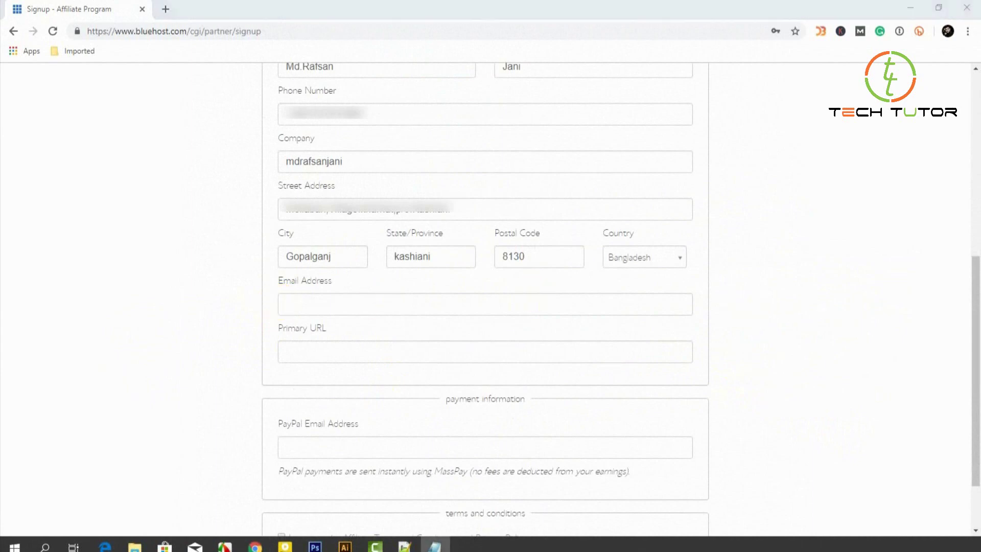
right_click(351, 305)
left_click(408, 397)
left_click(320, 351)
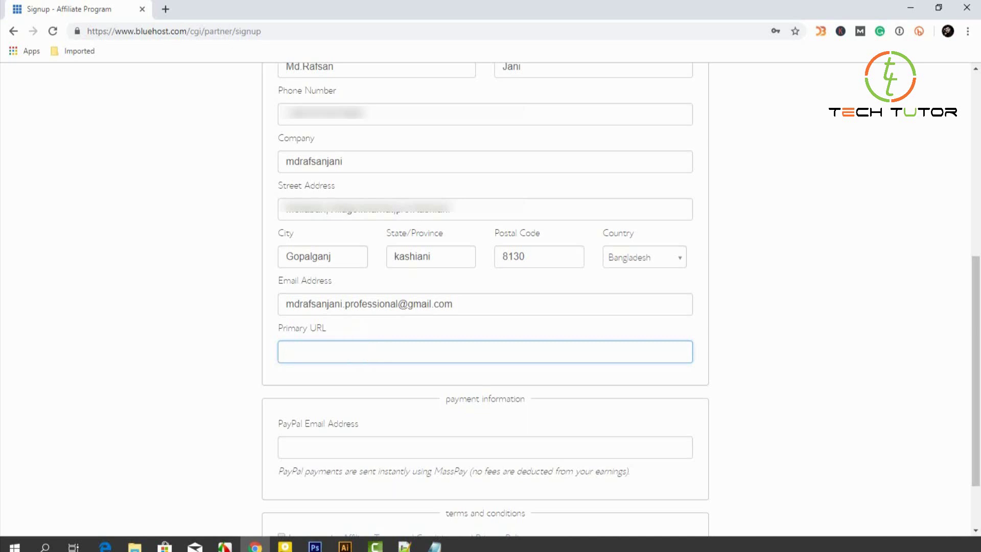
key("alt+Tab")
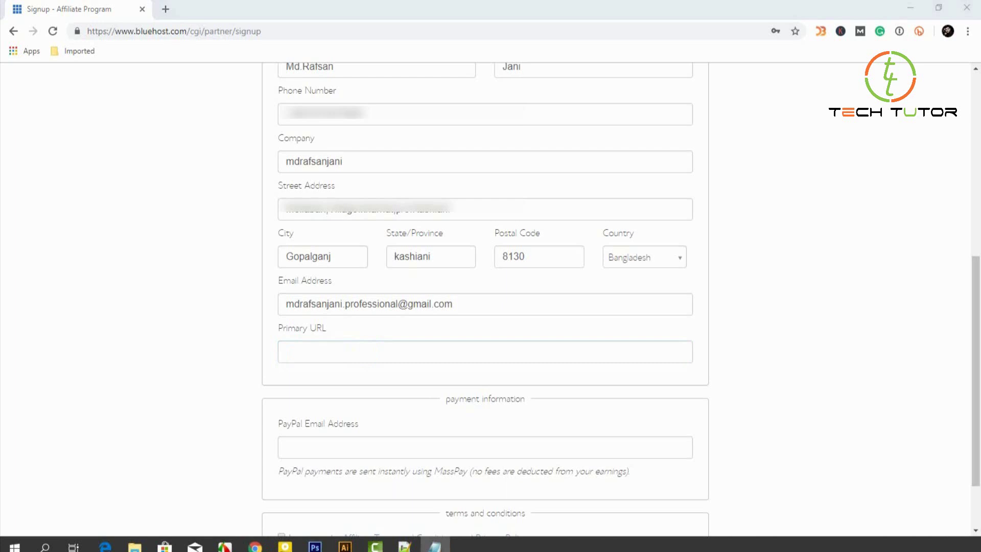
left_click(307, 346)
right_click(306, 346)
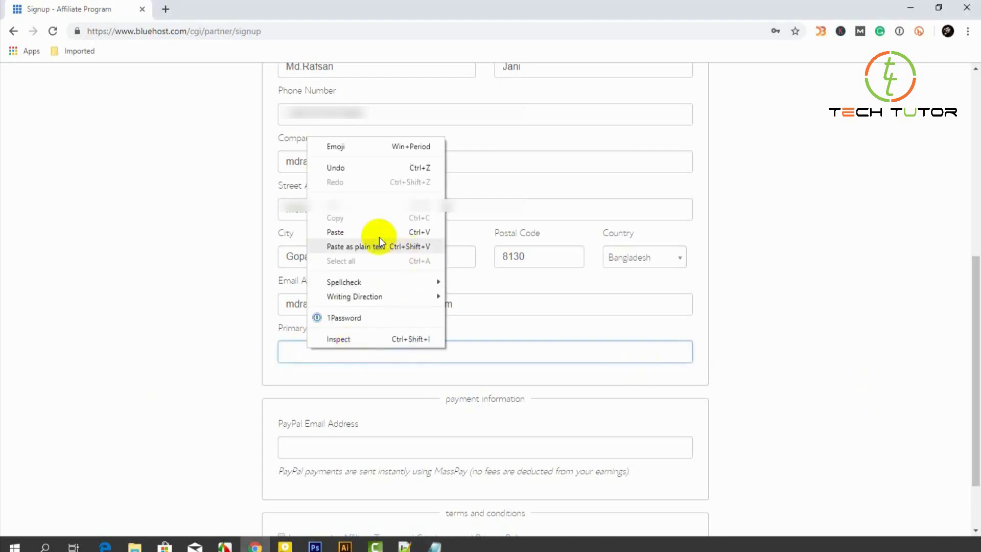
left_click(337, 232)
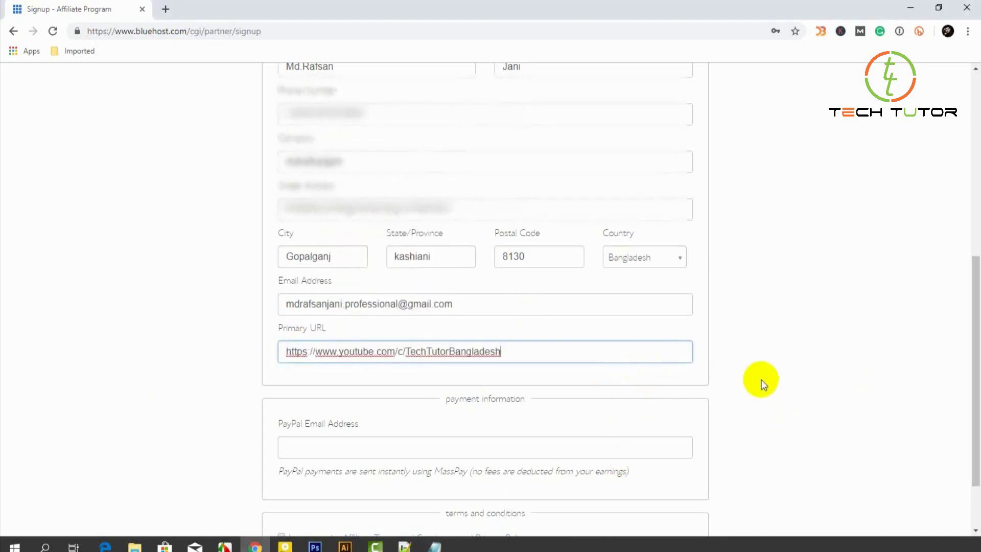
scroll(634, 422, "down", 2)
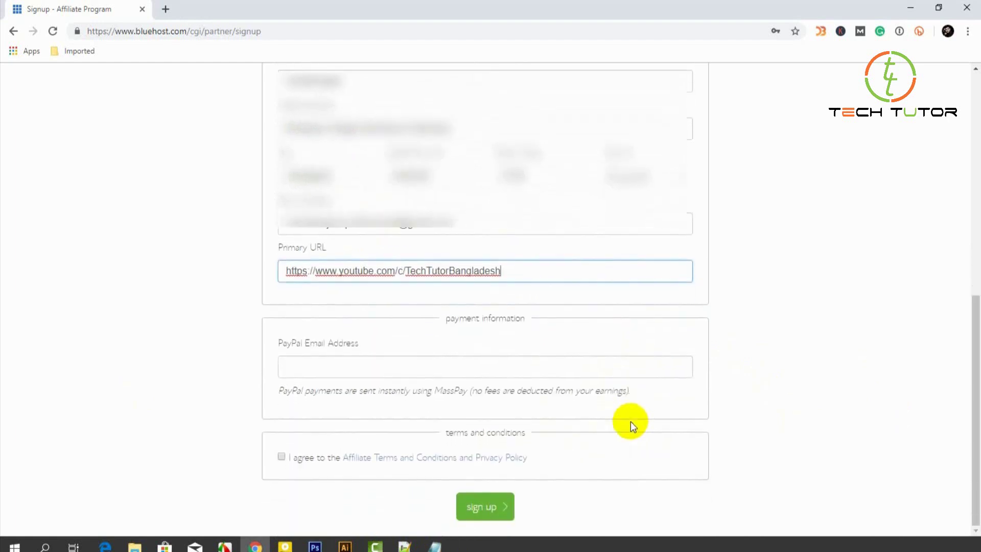
Paste the PayPal email, agree to the Affiliate Terms, and submit the signup.
left_click(482, 369)
left_click(715, 380)
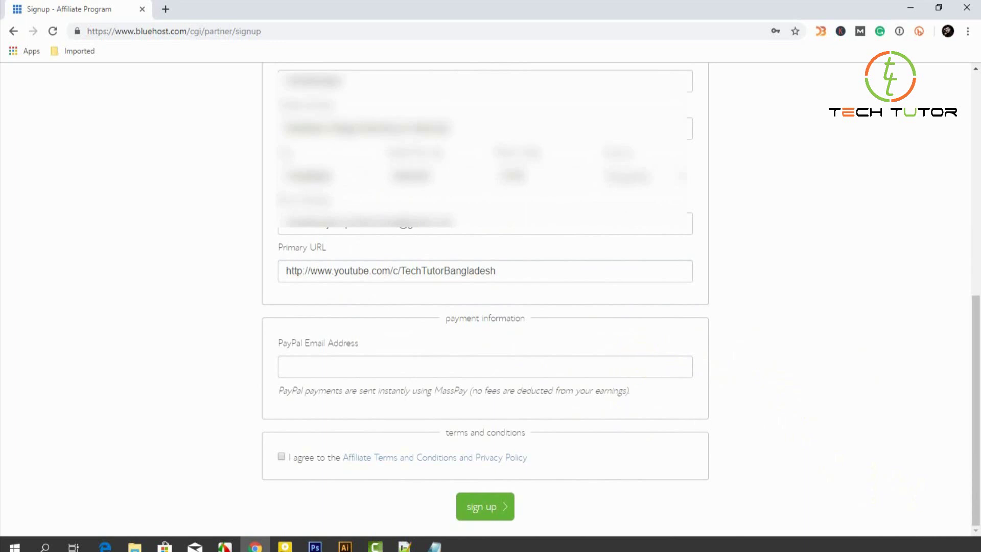
left_click(435, 546)
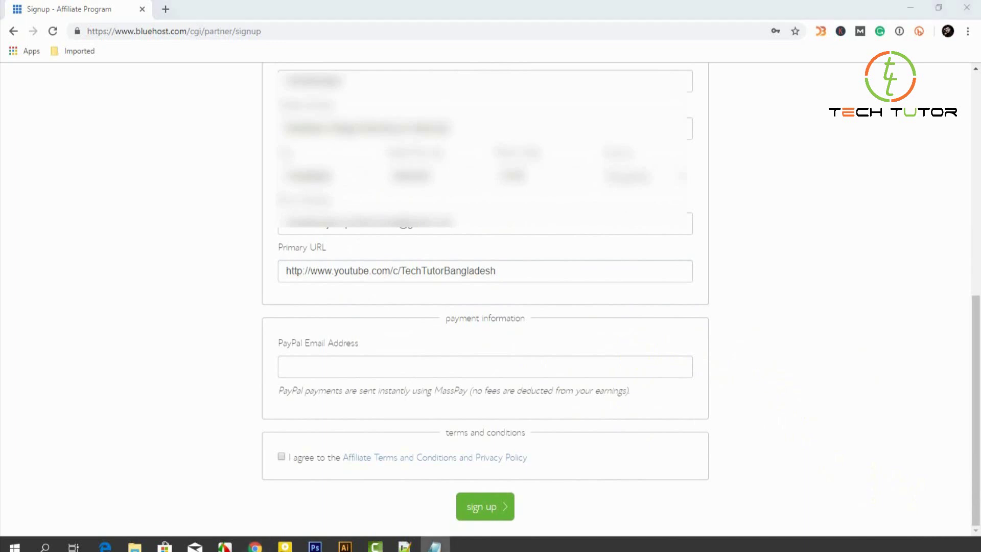
left_click(441, 369)
key("ctrl+v")
left_click(633, 488)
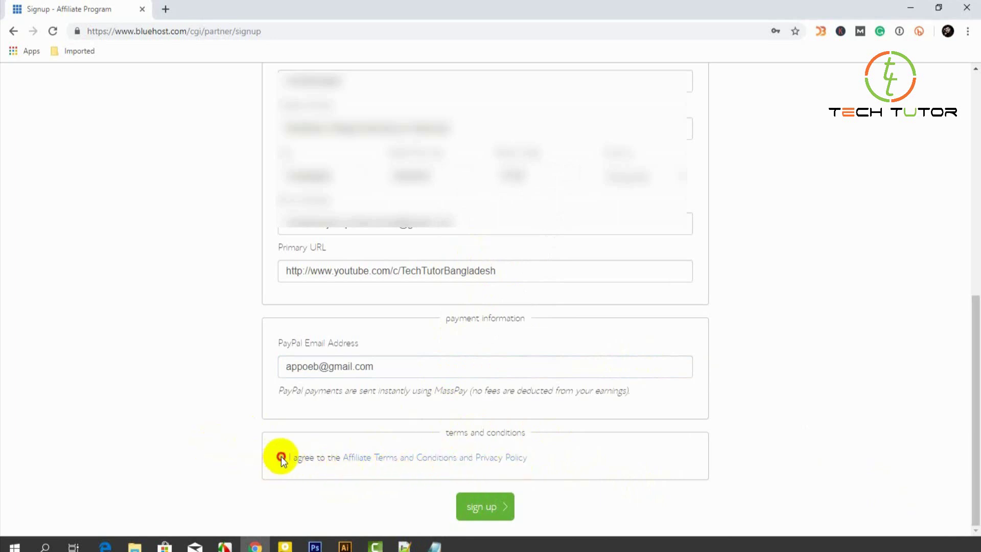
left_click(484, 508)
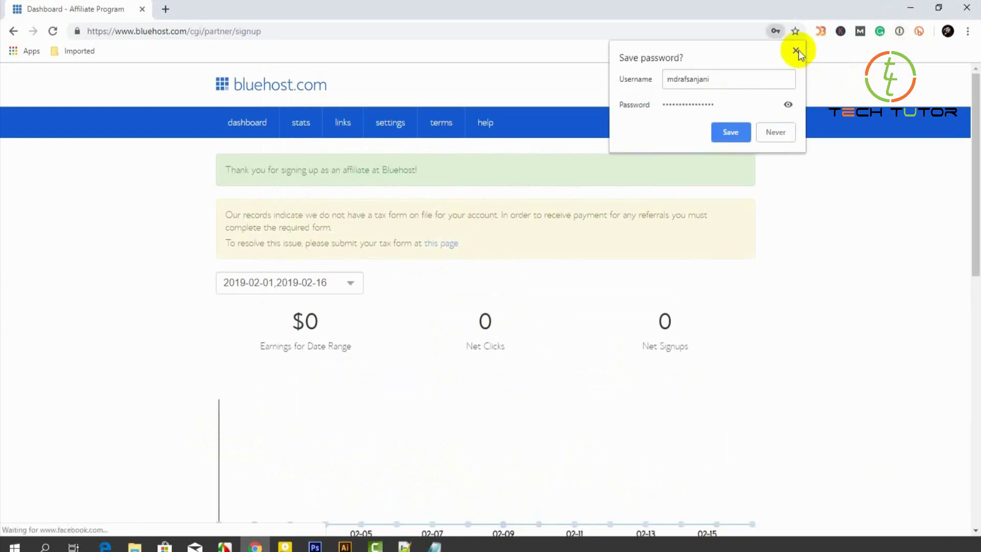
left_click(795, 51)
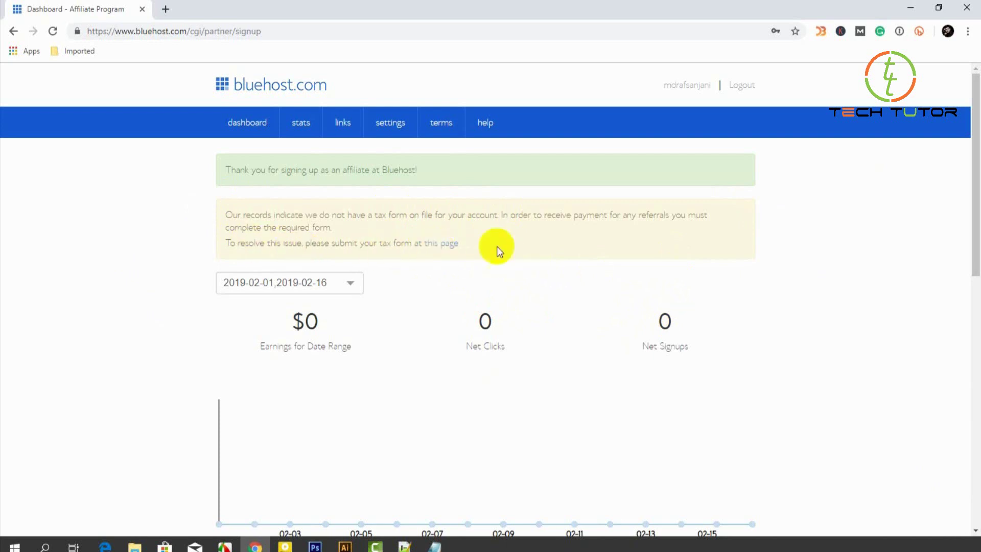
Open the tax form page, answer No to U.S. person, and view Form W-8BEN.
left_click(443, 246)
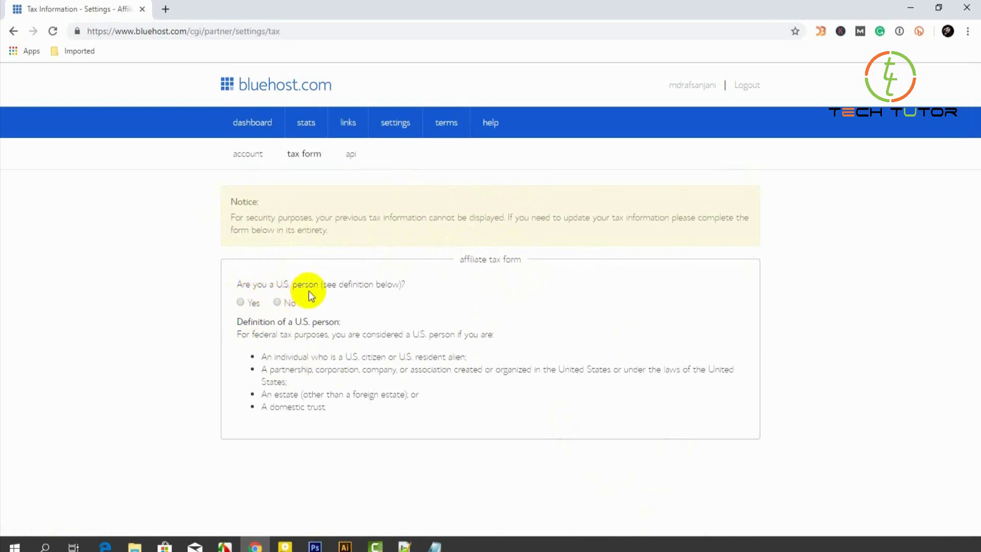
left_click(277, 302)
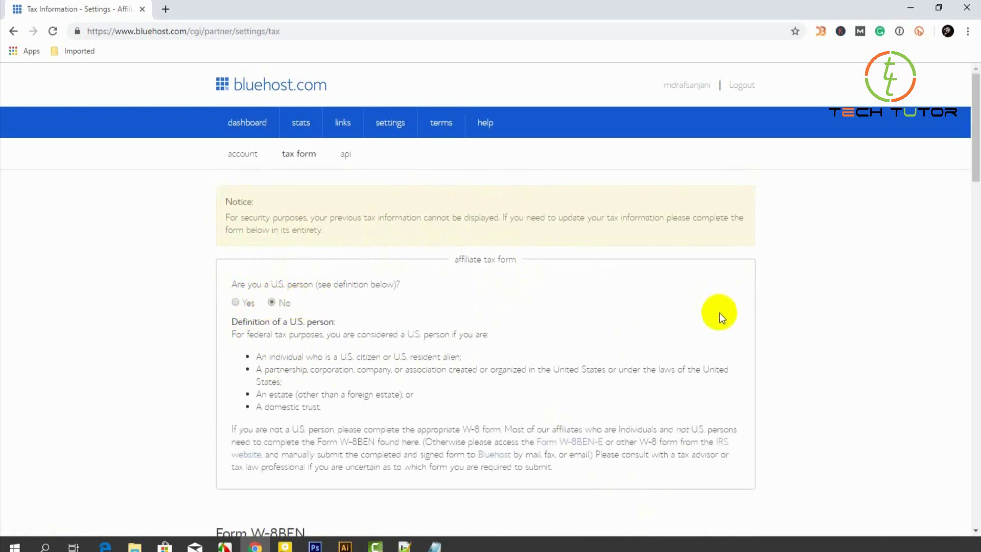
scroll(716, 315, "down", 5)
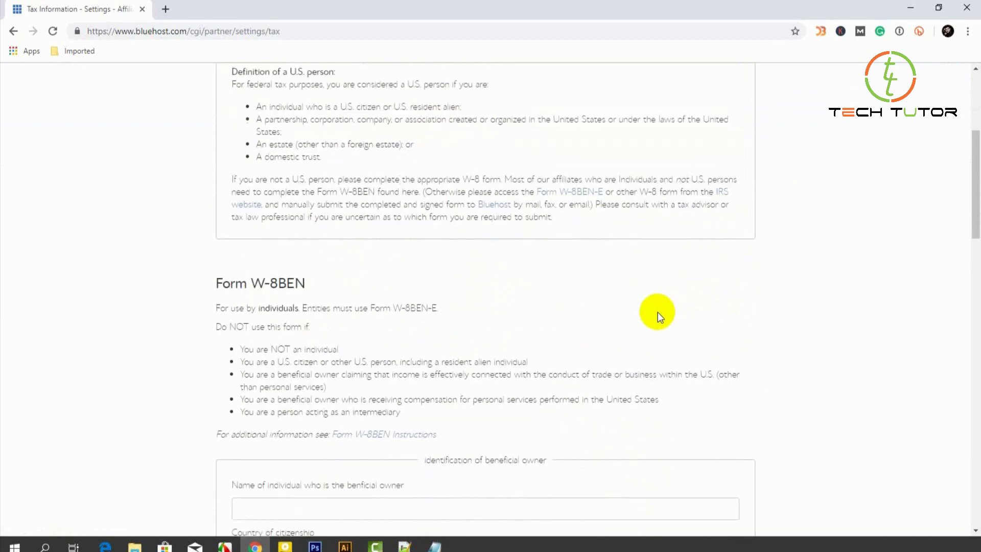